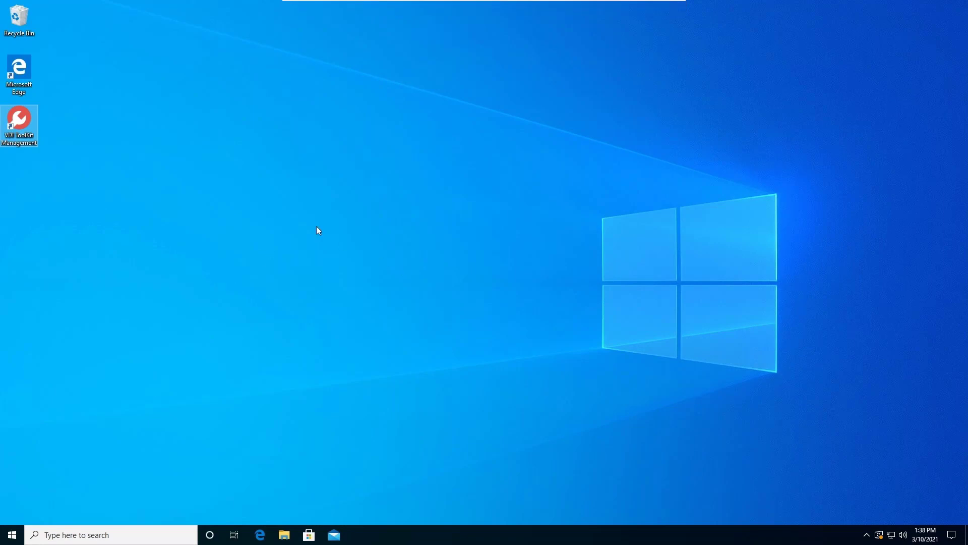
# - Open VDI ToolKit Management in a maximized window and go to the Printer rule items
pyautogui.doubleClick(13, 124)
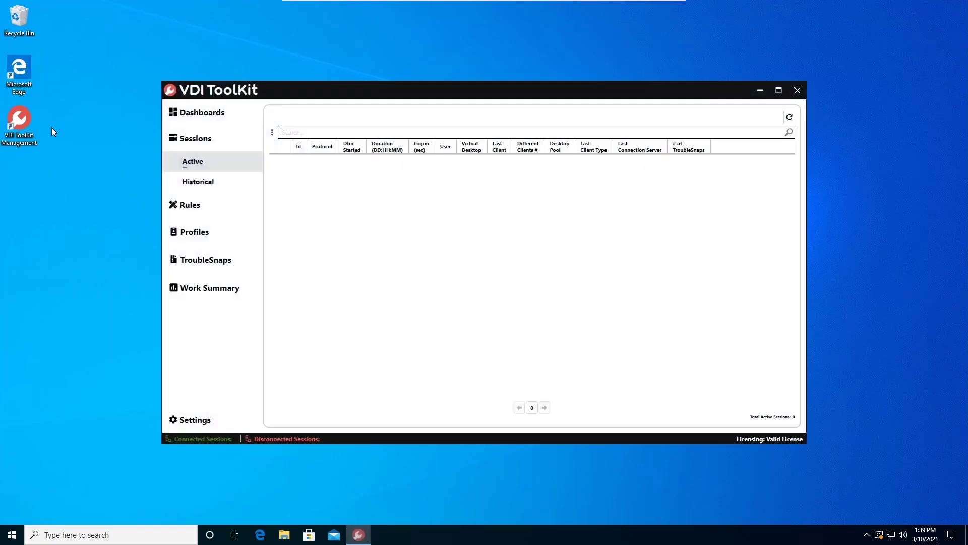
pyautogui.click(779, 89)
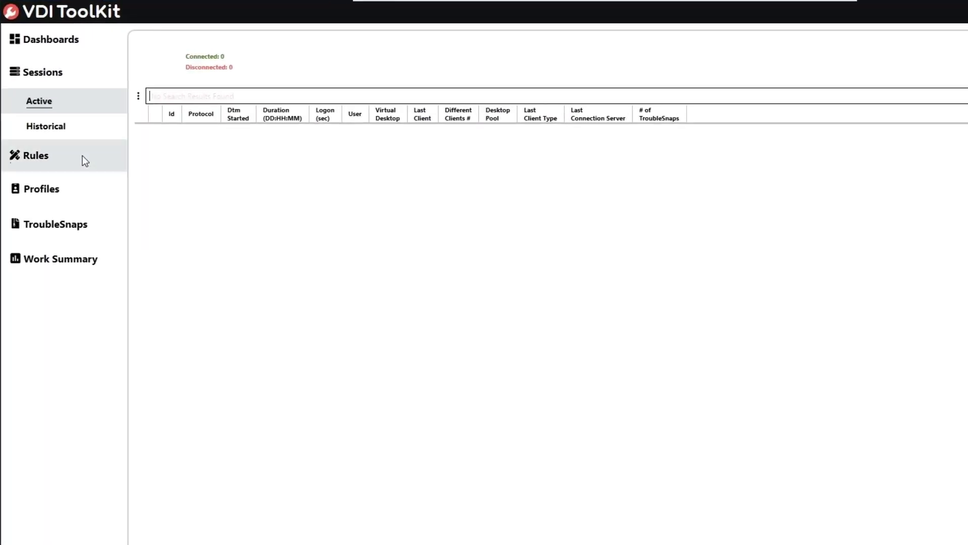
pyautogui.click(82, 156)
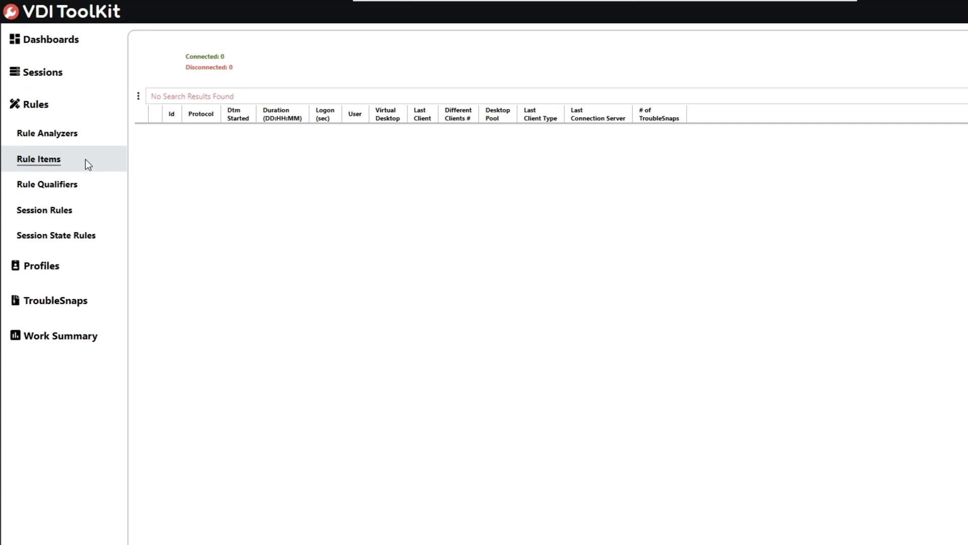
pyautogui.click(85, 160)
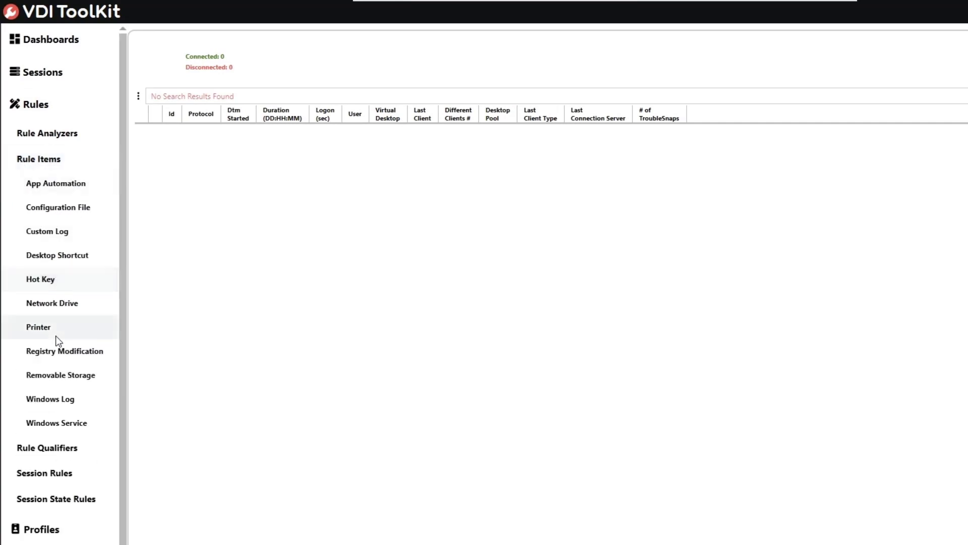
pyautogui.click(70, 328)
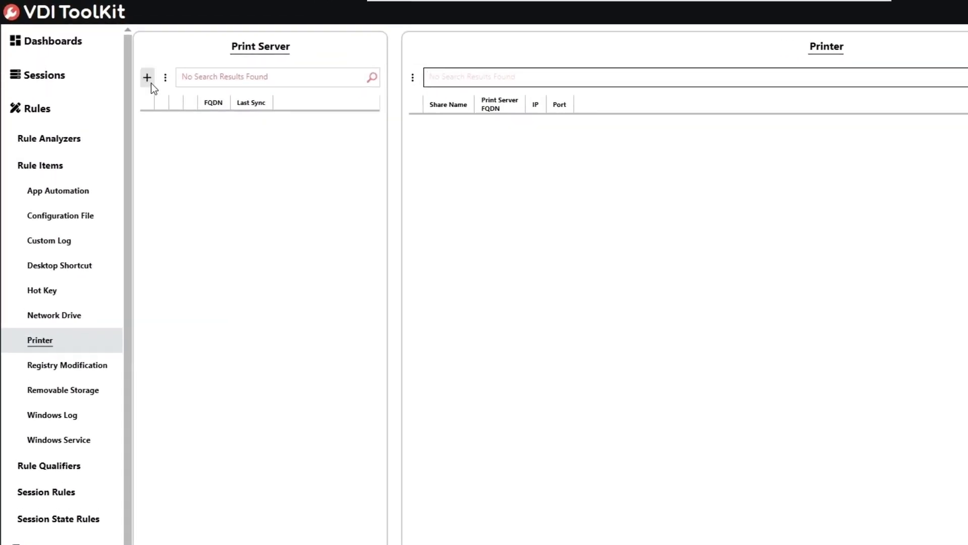
# - Add a print server with name and description SRVPRINT01 and FQDN srvprint01.availos.local
pyautogui.click(148, 78)
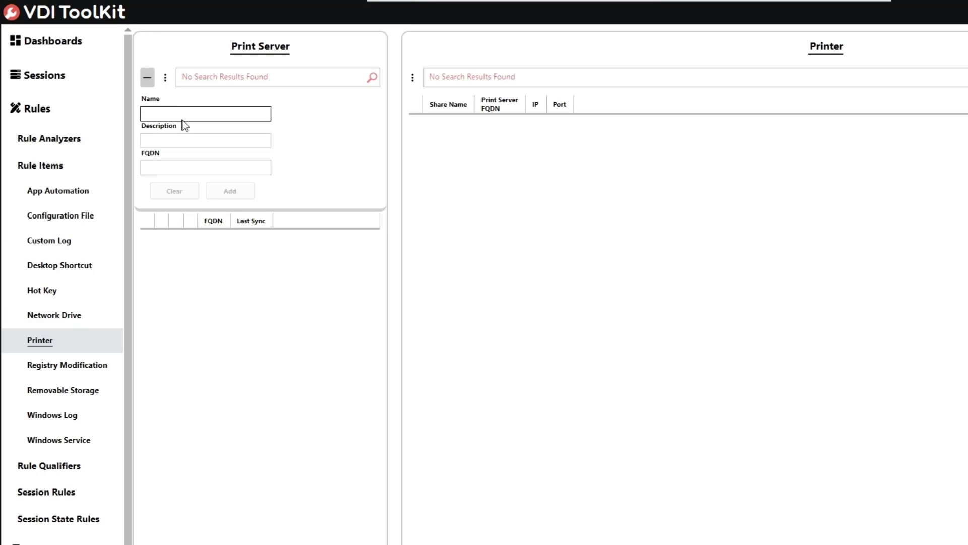
pyautogui.write('SRVPRINT01')
pyautogui.press('Tab')
pyautogui.write('S')
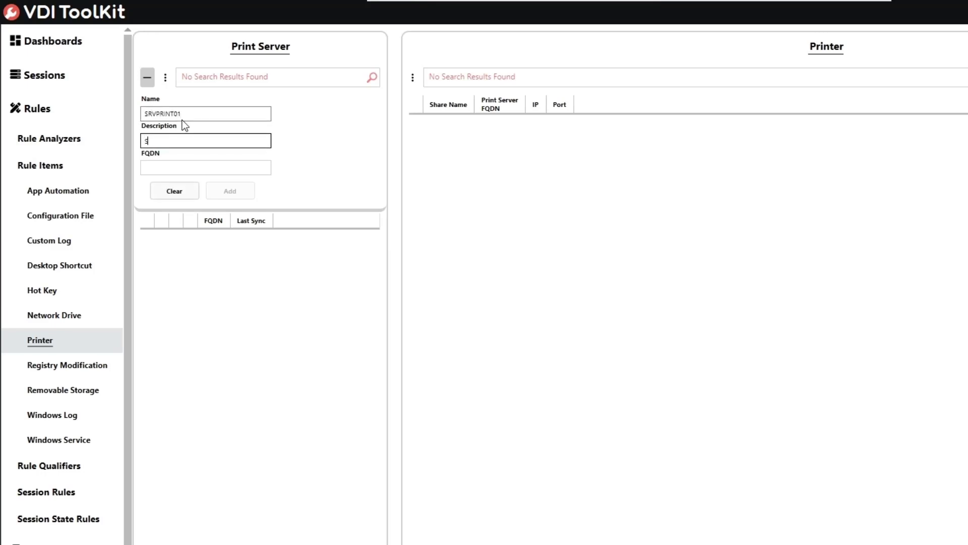
pyautogui.write('RVPRINT01')
pyautogui.press('Tab')
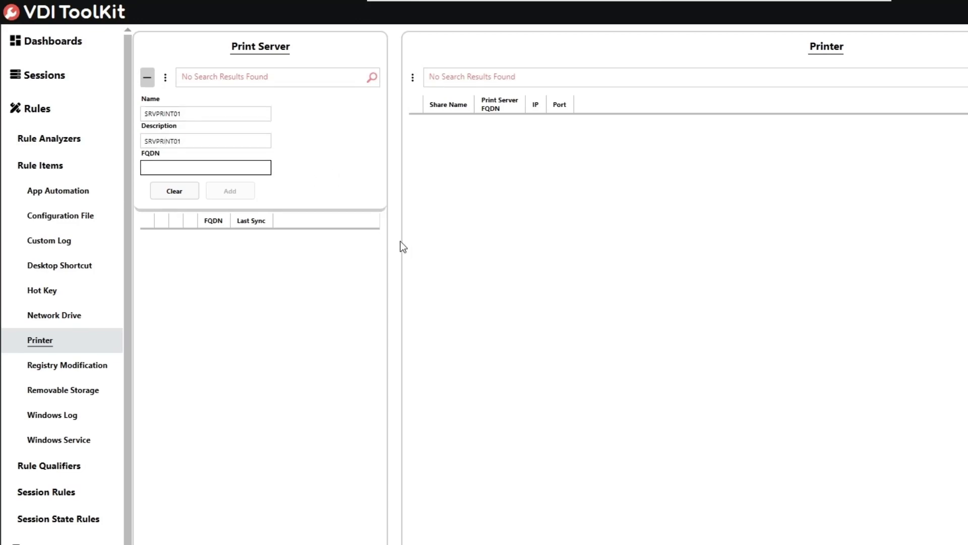
pyautogui.write('srvprint01.availos.local')
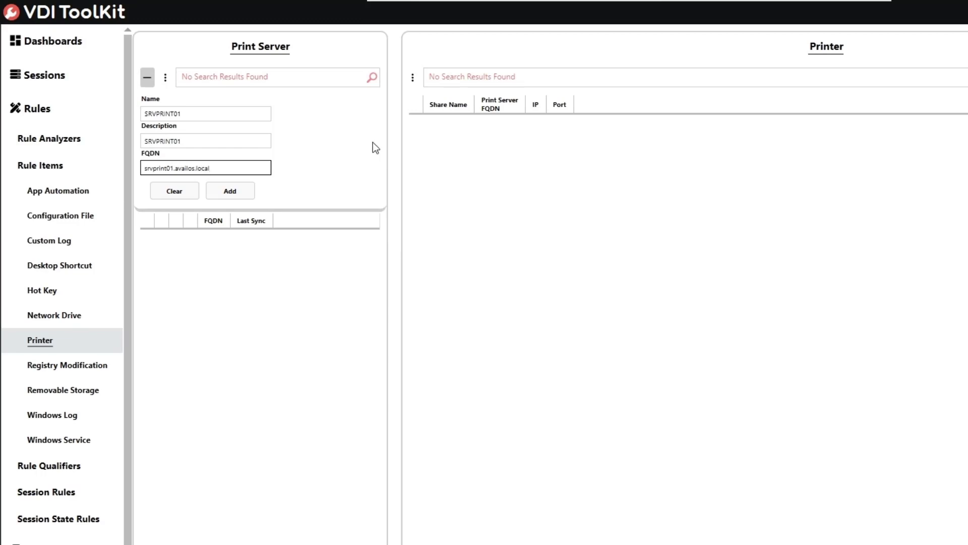
pyautogui.click(238, 191)
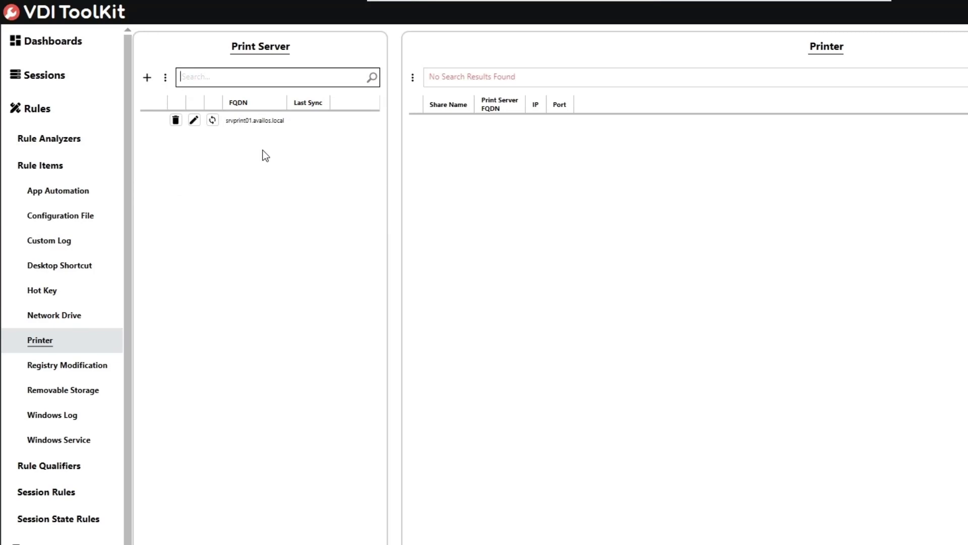
# - Sync the srvprint01.availos.local print server and confirm the sync
pyautogui.click(289, 123)
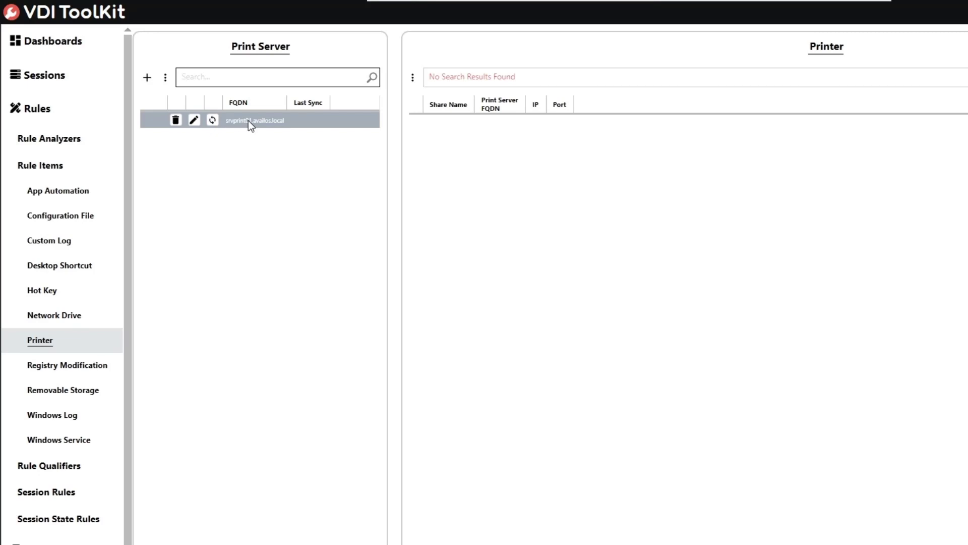
pyautogui.click(212, 121)
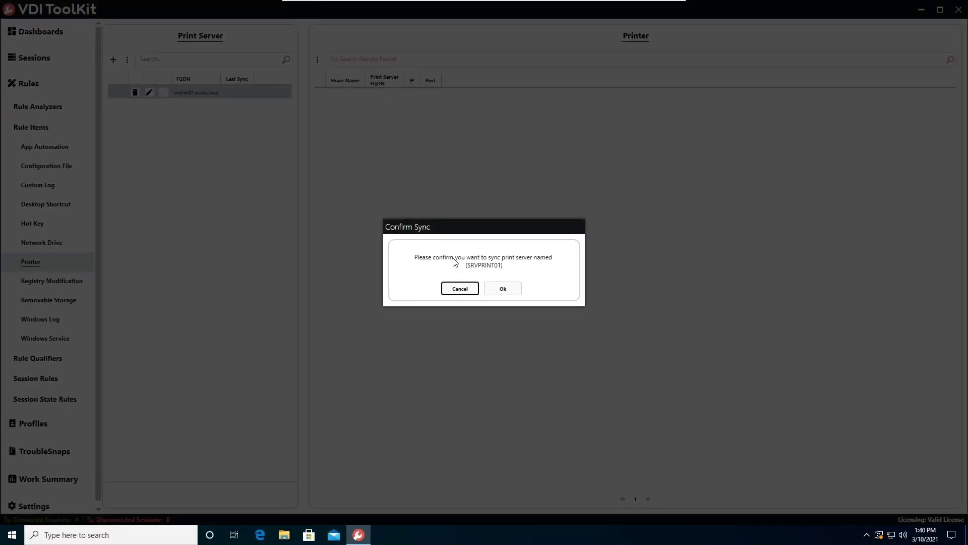
pyautogui.click(502, 292)
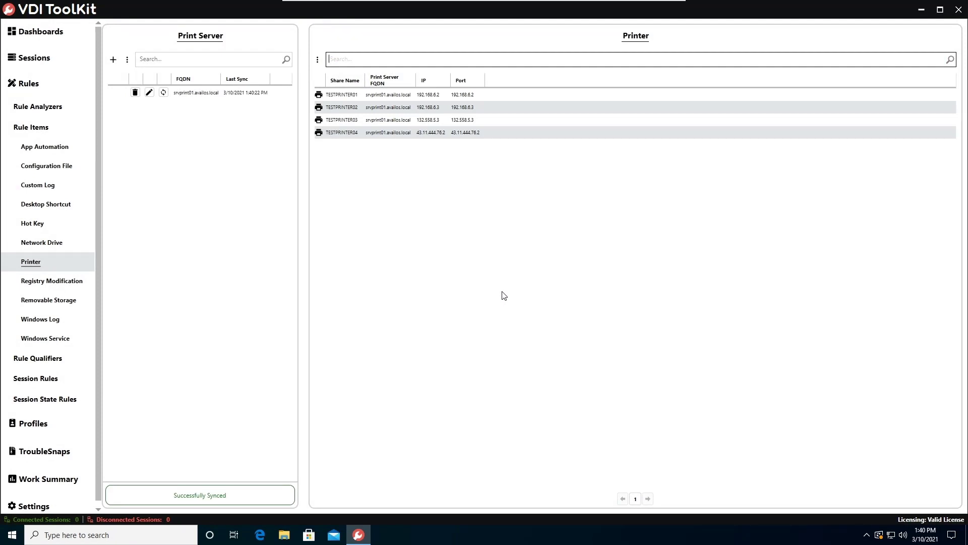
# - View the details of TESTPRINTER01 and check which further viewing options the printer offers
pyautogui.click(408, 97)
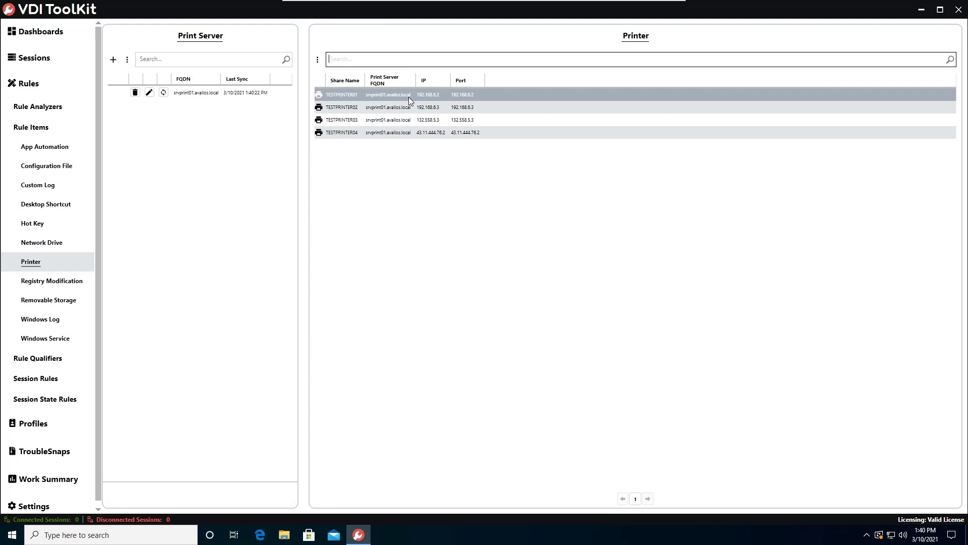
pyautogui.rightClick(409, 97)
pyautogui.click(421, 101)
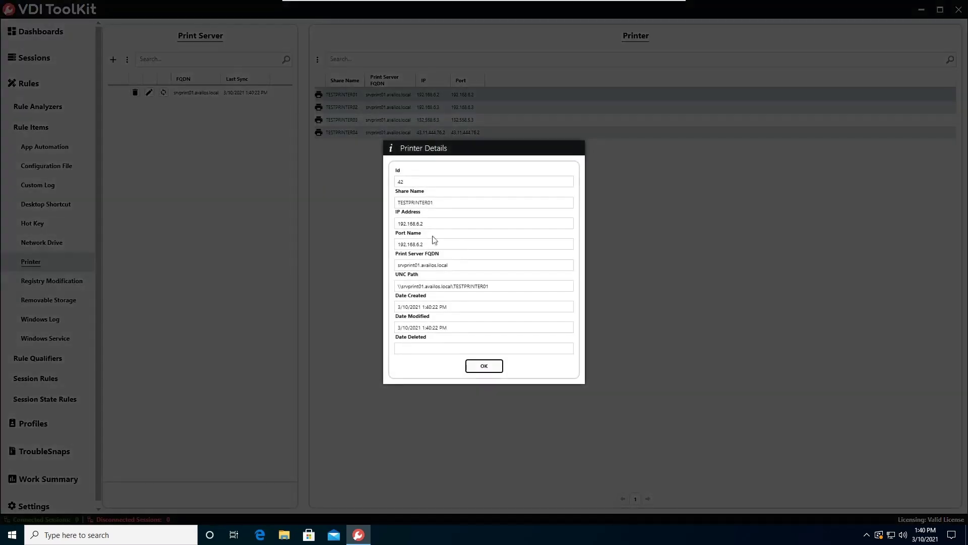
pyautogui.click(482, 366)
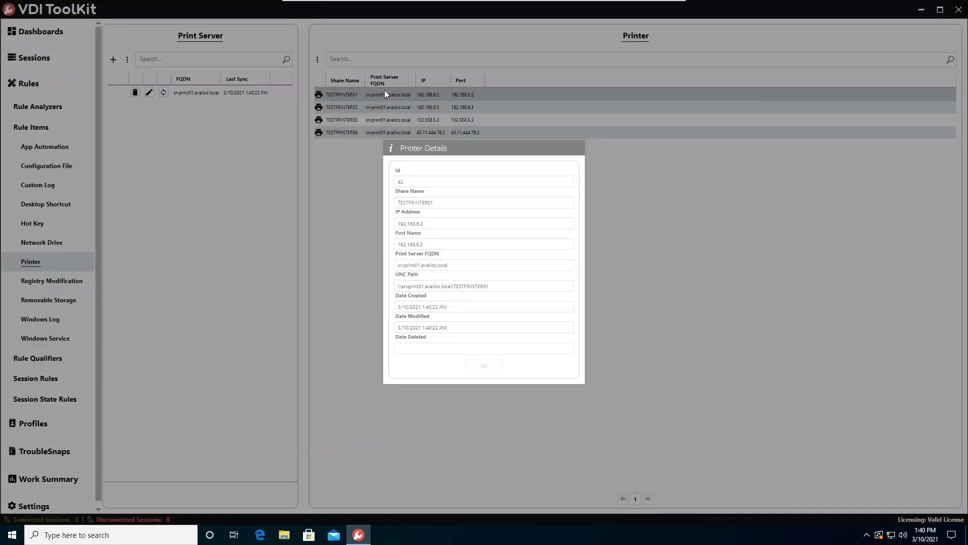
pyautogui.rightClick(393, 95)
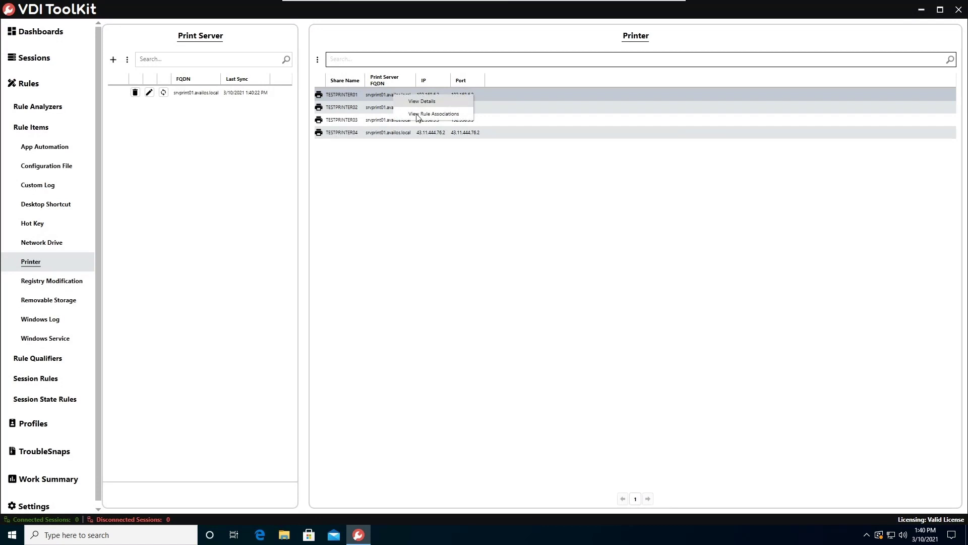
pyautogui.click(453, 194)
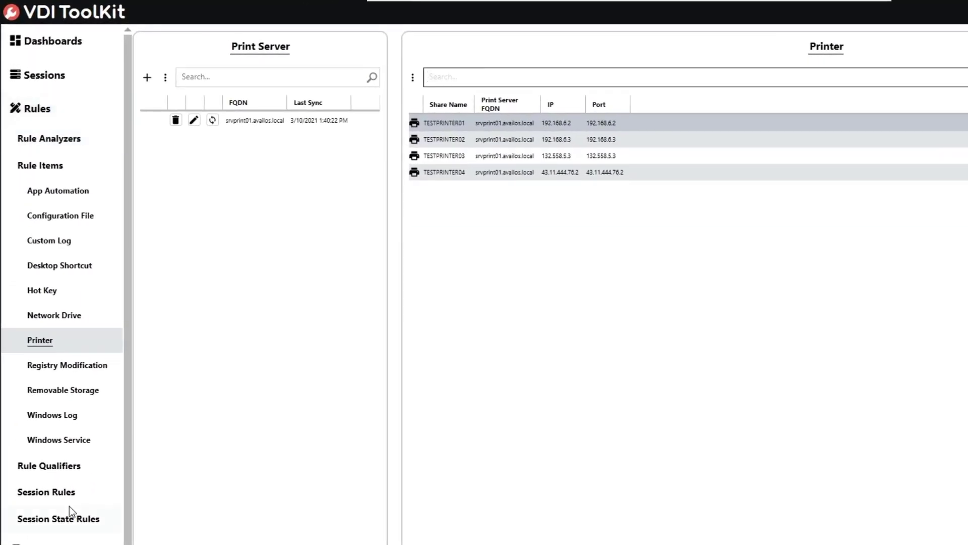
# - Add a global printer session rule with name and description "Default Print Rule"
pyautogui.click(78, 488)
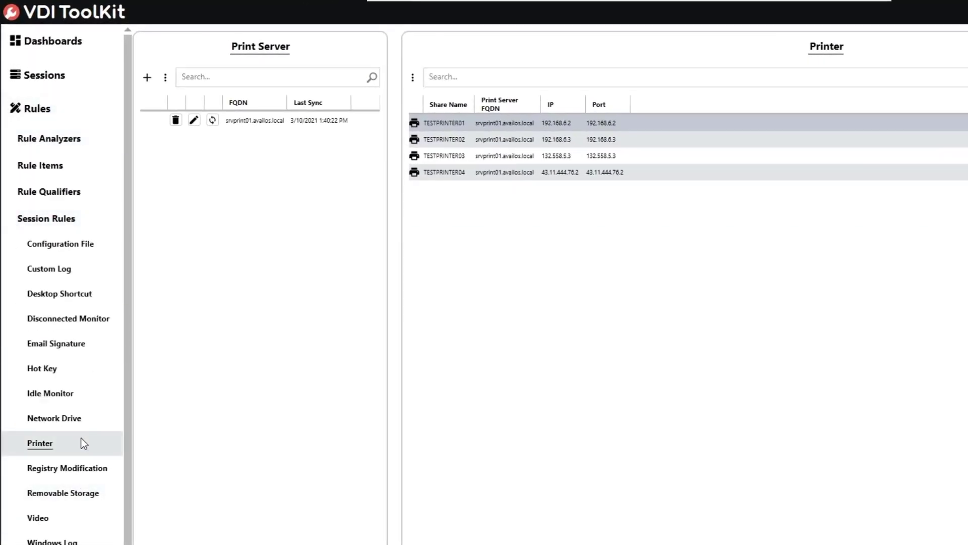
pyautogui.click(90, 435)
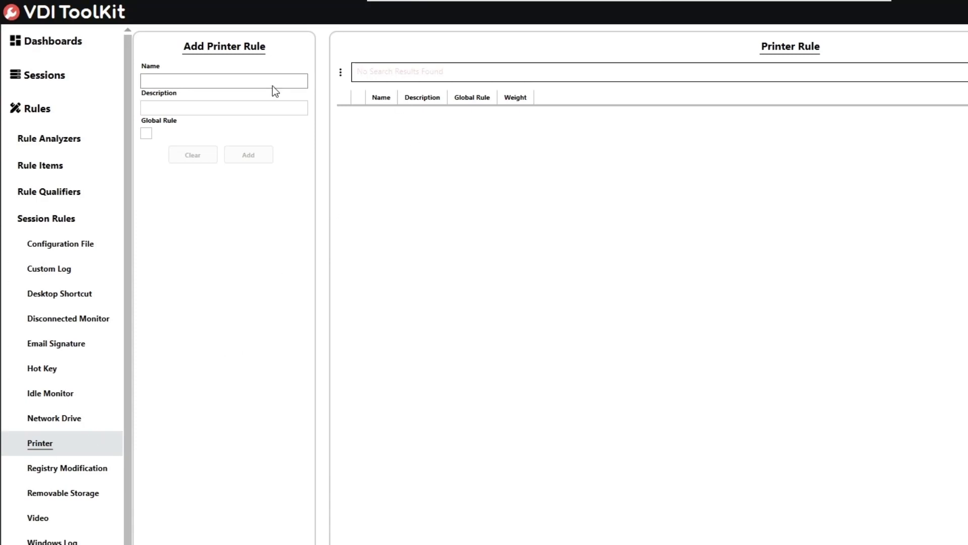
pyautogui.click(202, 81)
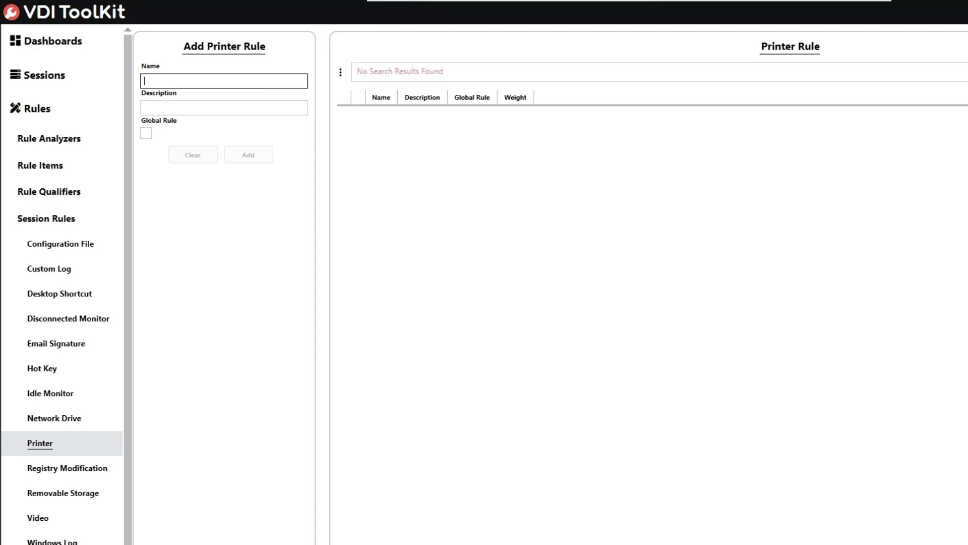
pyautogui.write('Default Print Rule')
pyautogui.press('Tab')
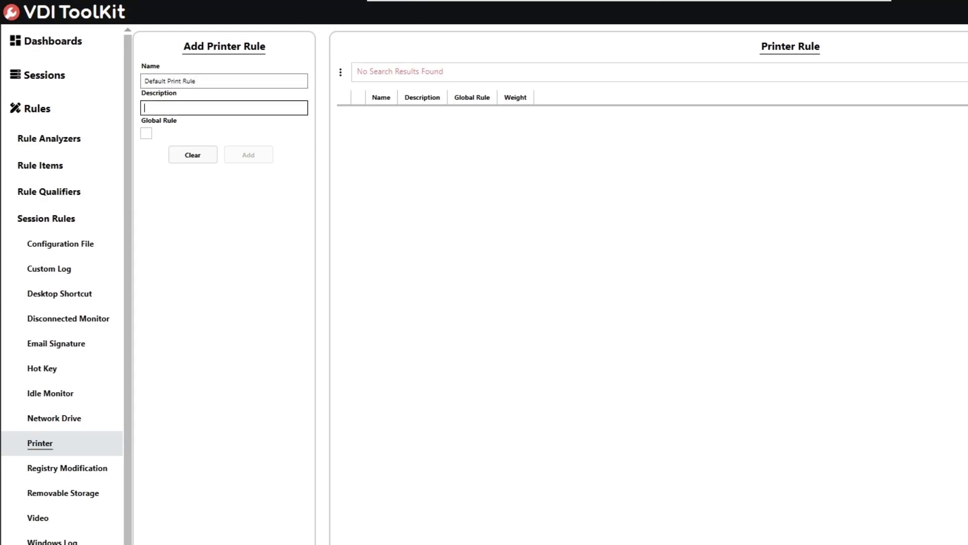
pyautogui.write('Default Print Rule')
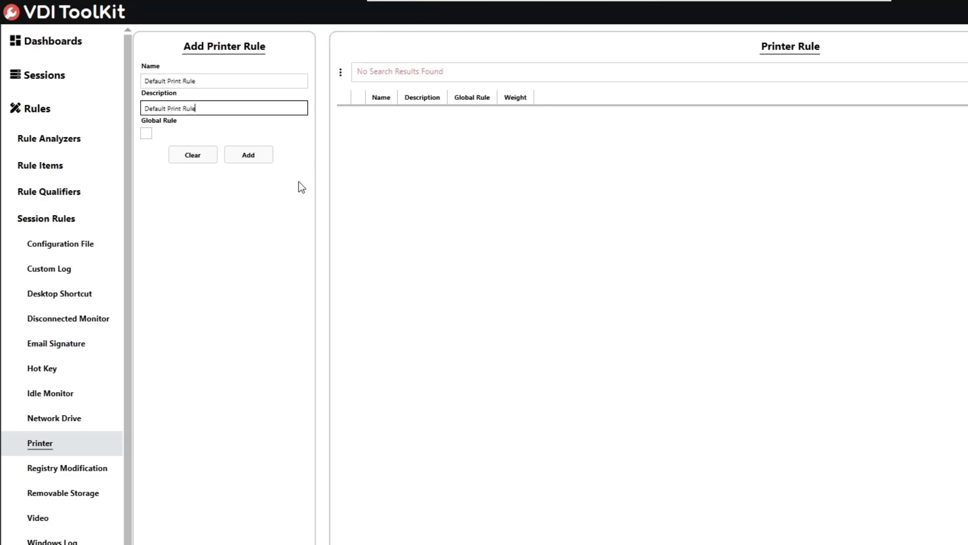
pyautogui.click(146, 133)
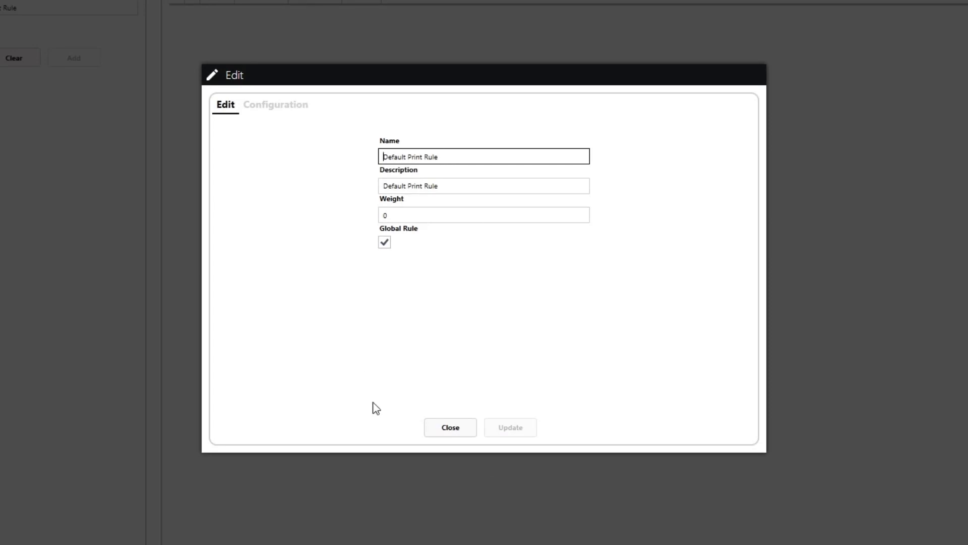
# - Assign TESTPRINTER01 and TESTPRINTER02 to the Default Print Rule, make TESTPRINTER01 the default printer, save, and refresh the rule list
pyautogui.click(288, 108)
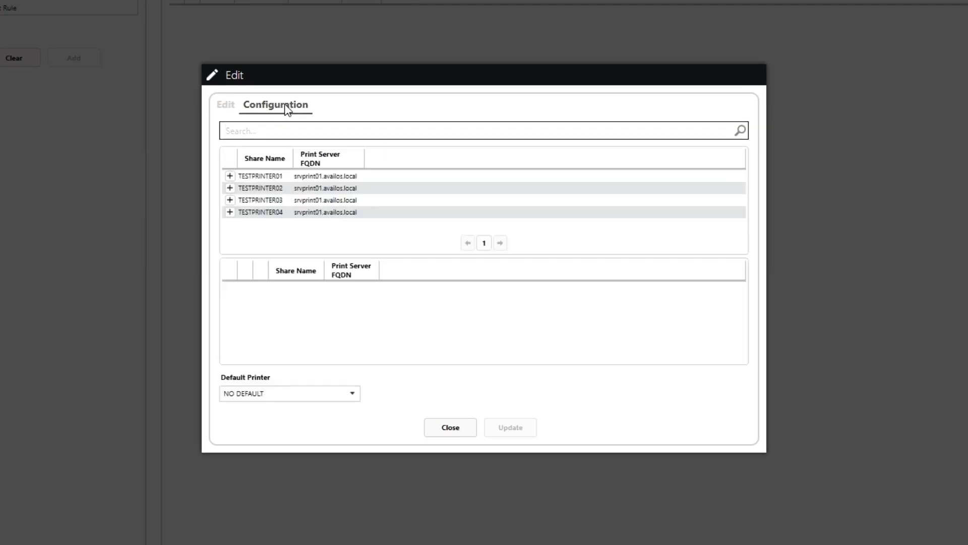
pyautogui.click(230, 177)
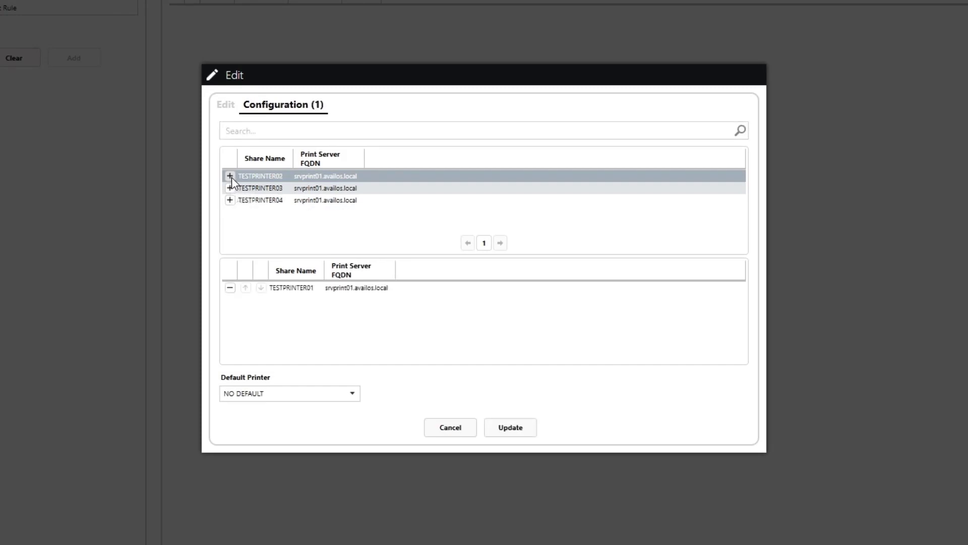
pyautogui.click(232, 177)
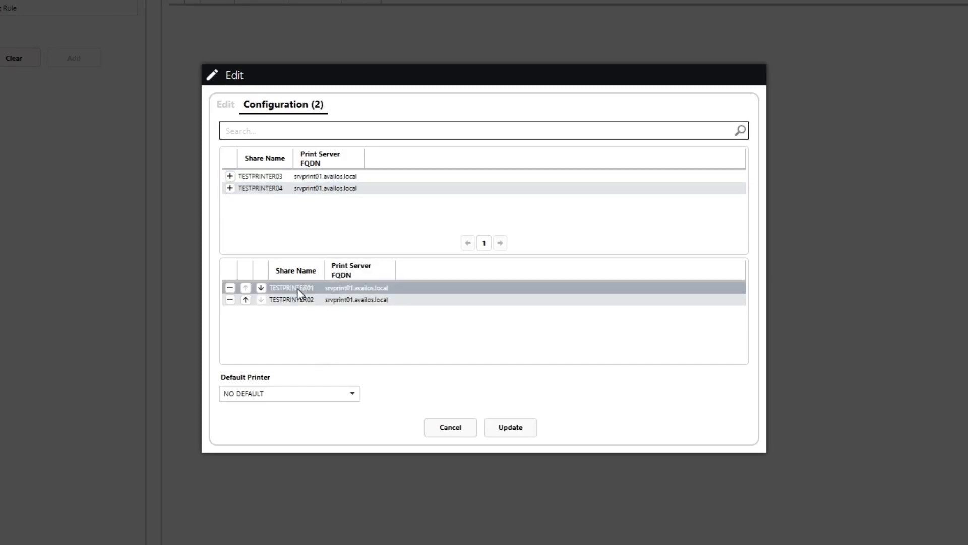
pyautogui.click(353, 394)
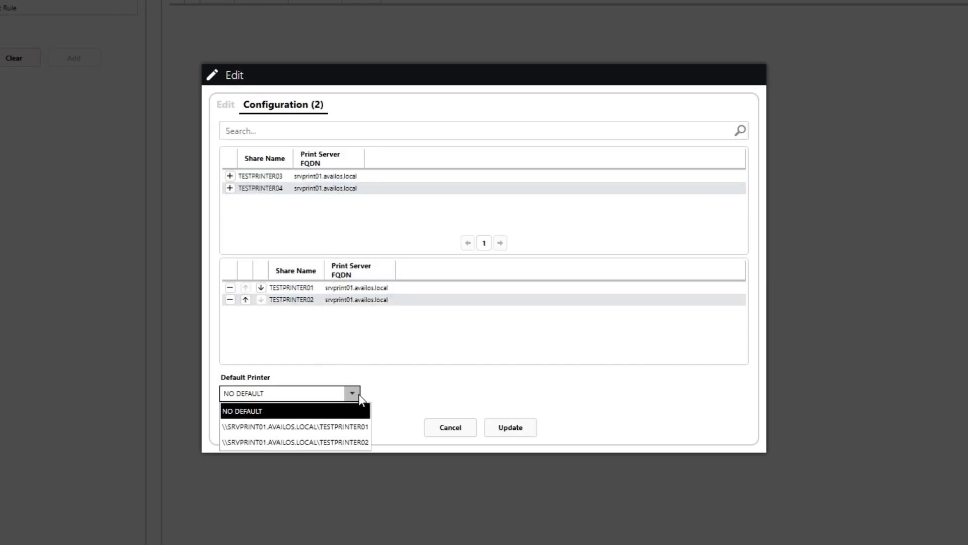
pyautogui.click(336, 426)
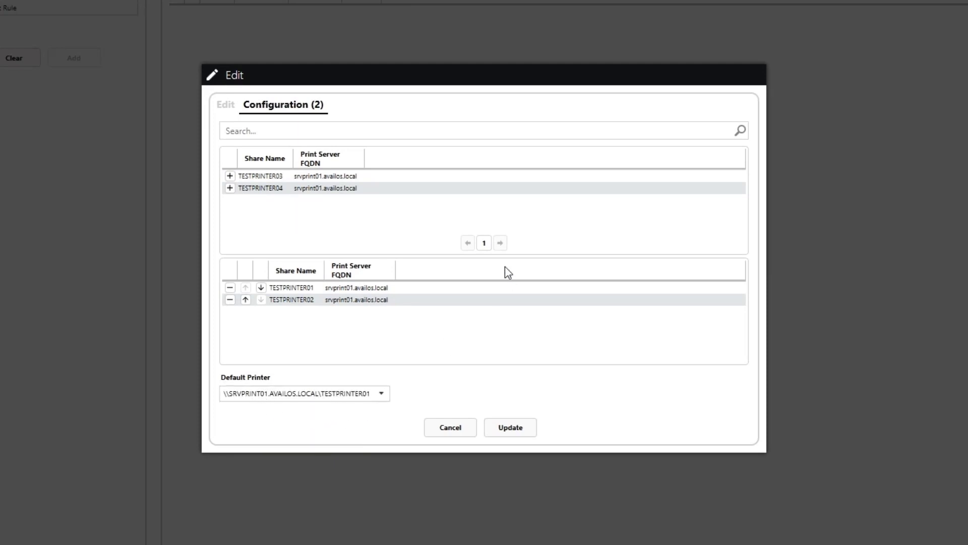
pyautogui.click(510, 427)
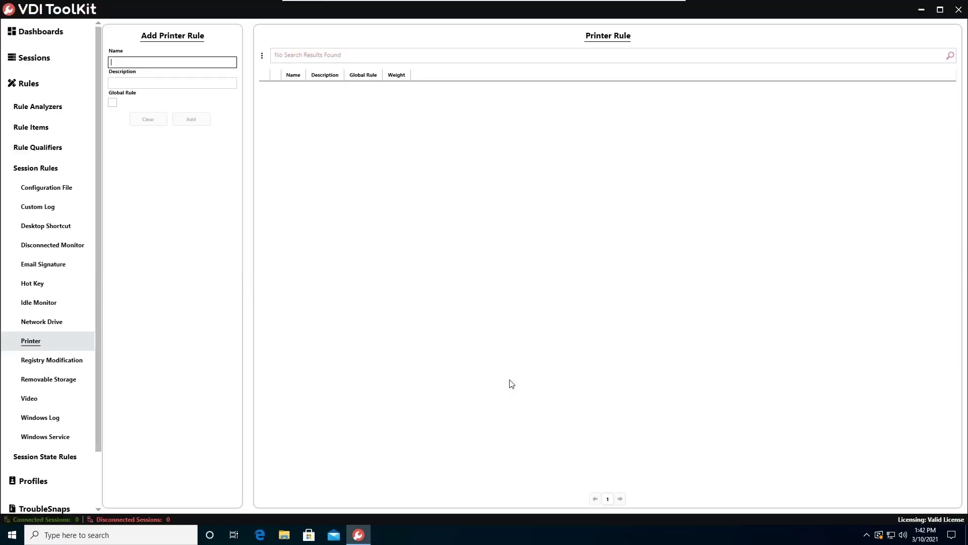
pyautogui.click(946, 57)
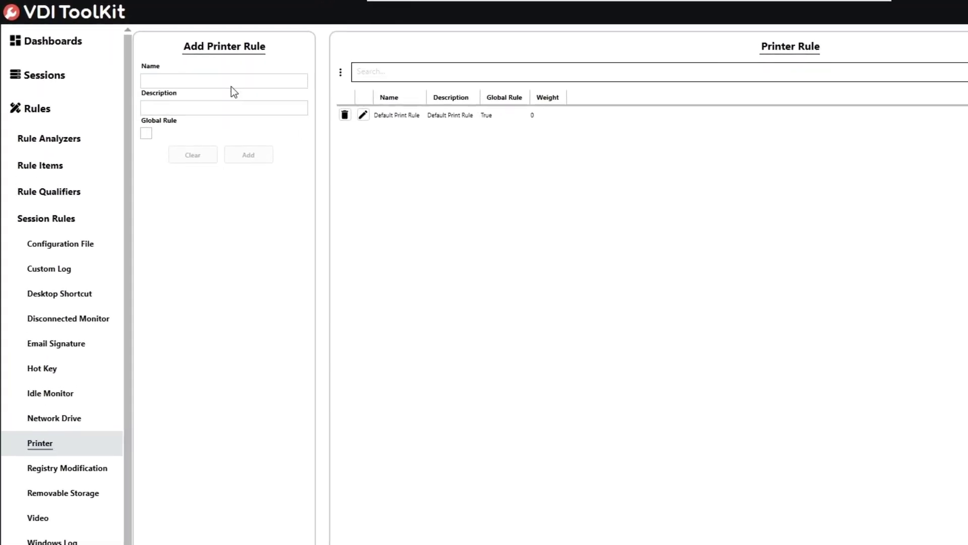
# - Add a non-global printer rule with name and description "Specialized Print Rule"
pyautogui.click(231, 85)
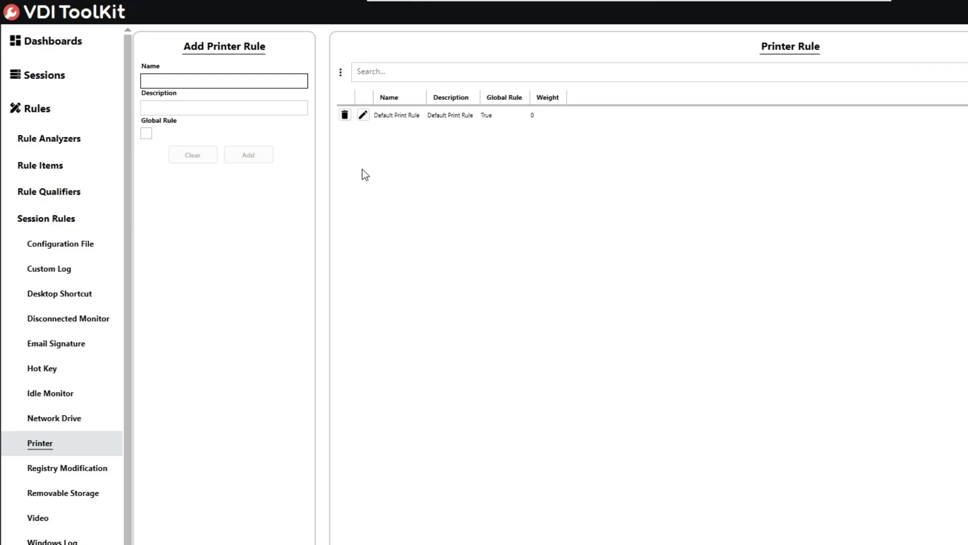
pyautogui.write('Specialized Print Rule')
pyautogui.press('Tab')
pyautogui.write('Specializ')
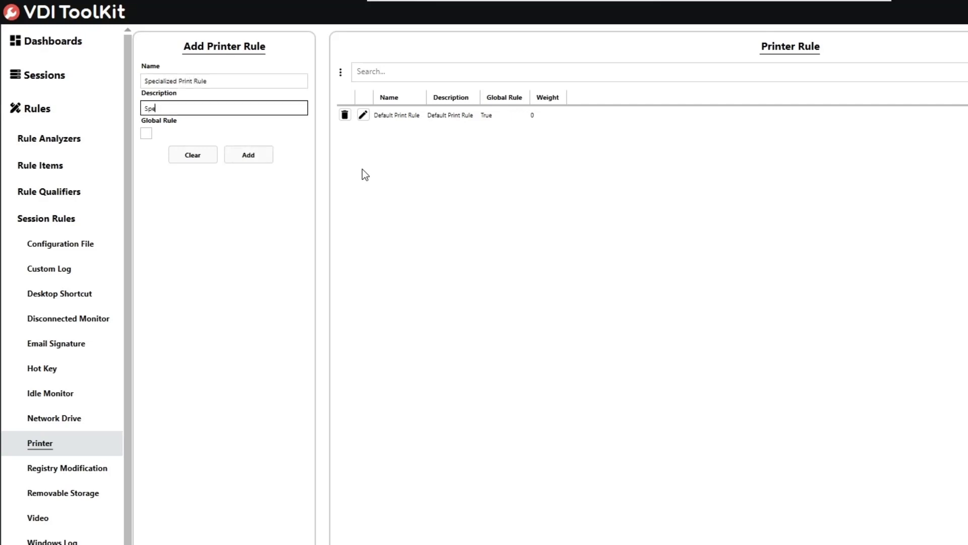
pyautogui.write('ed Print Rule')
pyautogui.click(255, 156)
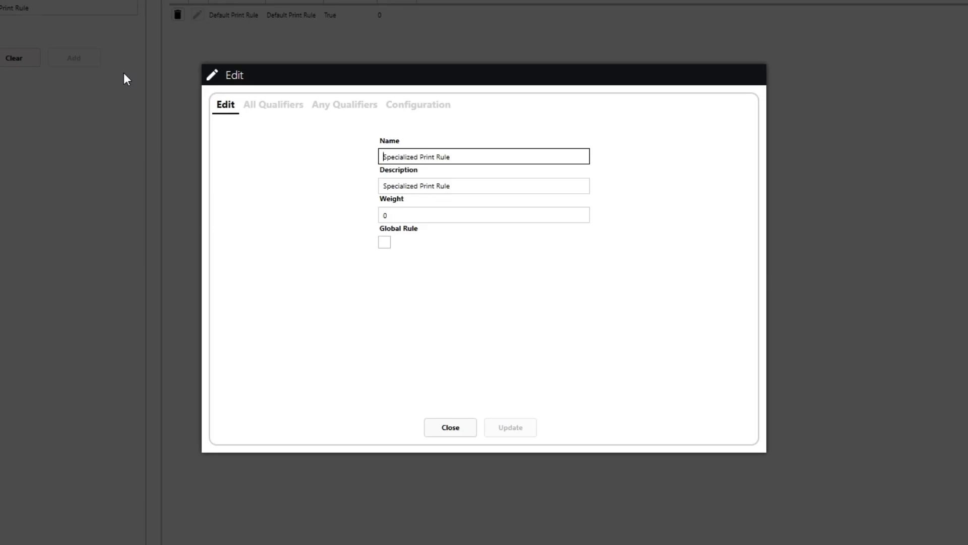
# - Add the Active Directory user vditoolkituser as an Any Qualifier of the Specialized Print Rule
pyautogui.click(331, 115)
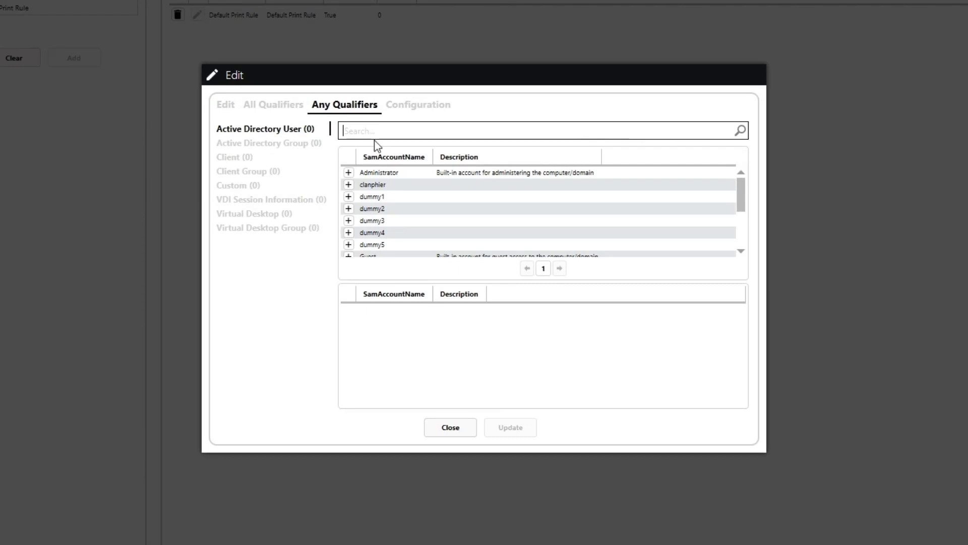
pyautogui.write('vditool')
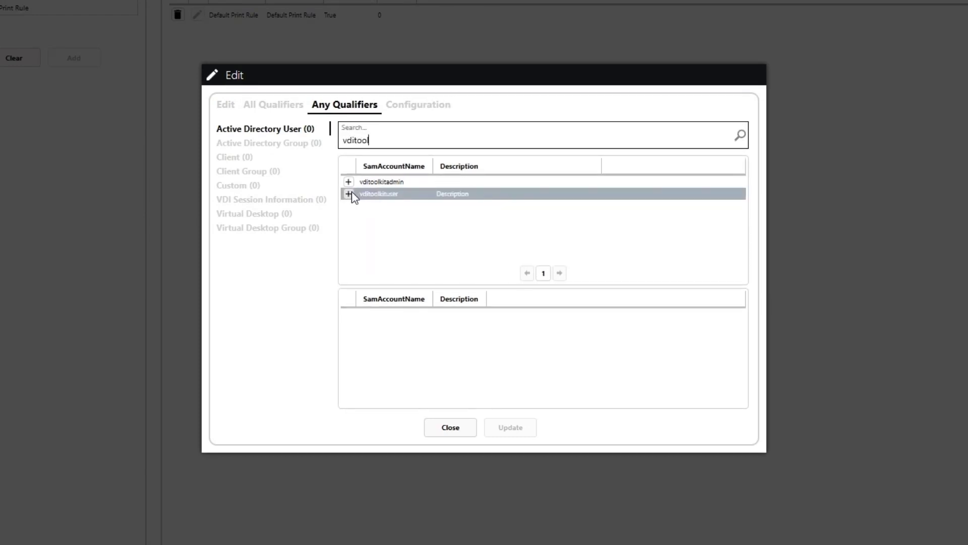
pyautogui.click(348, 194)
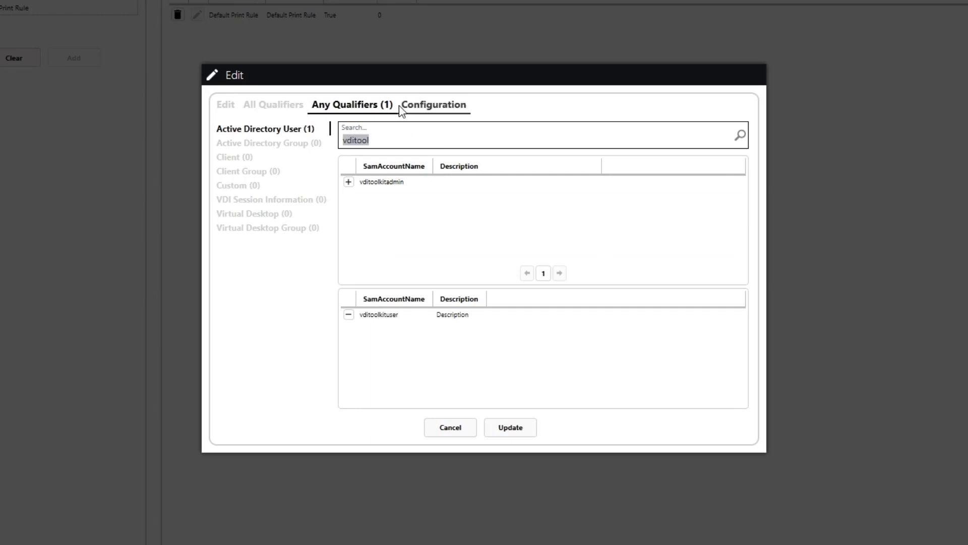
# - Assign TESTPRINTER03 to the Specialized Print Rule and make it the rule's default printer
pyautogui.click(430, 114)
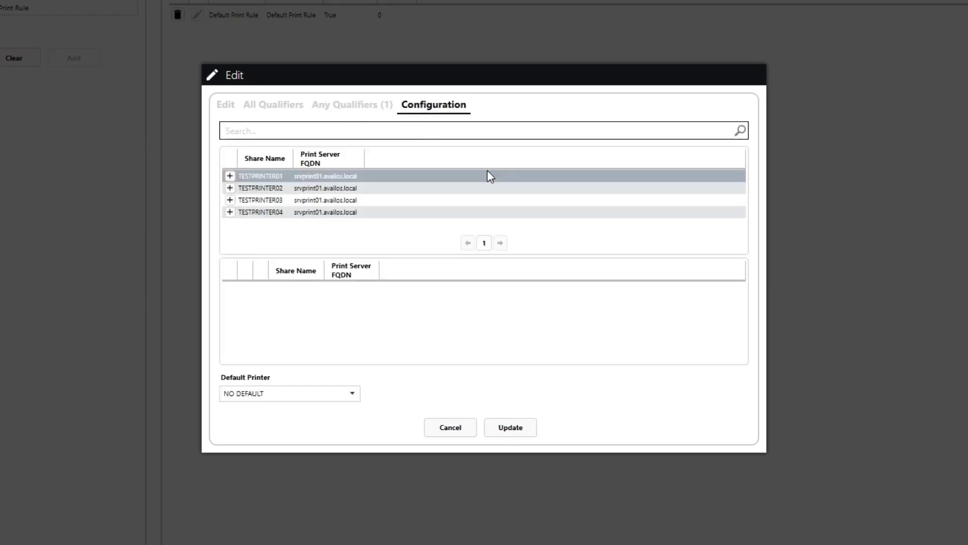
pyautogui.click(230, 200)
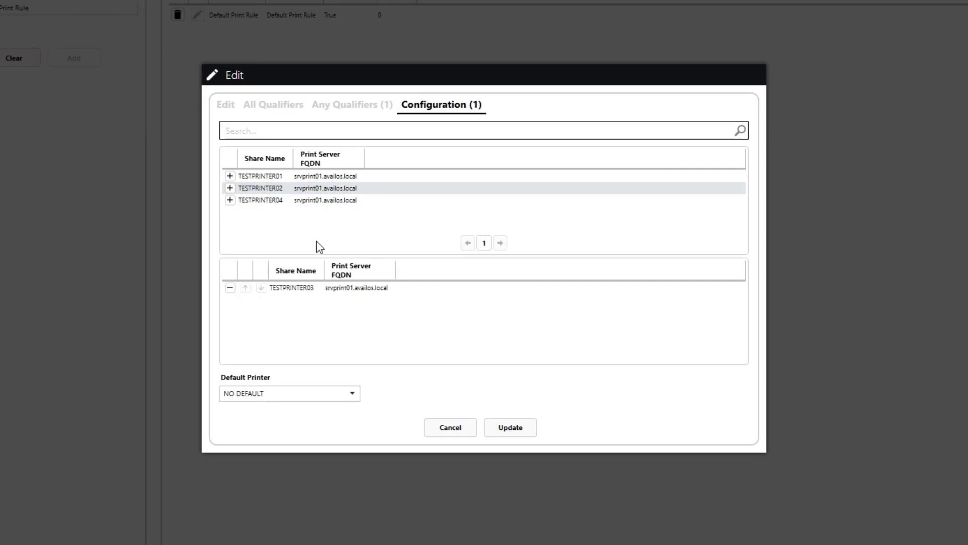
pyautogui.click(353, 394)
pyautogui.click(334, 427)
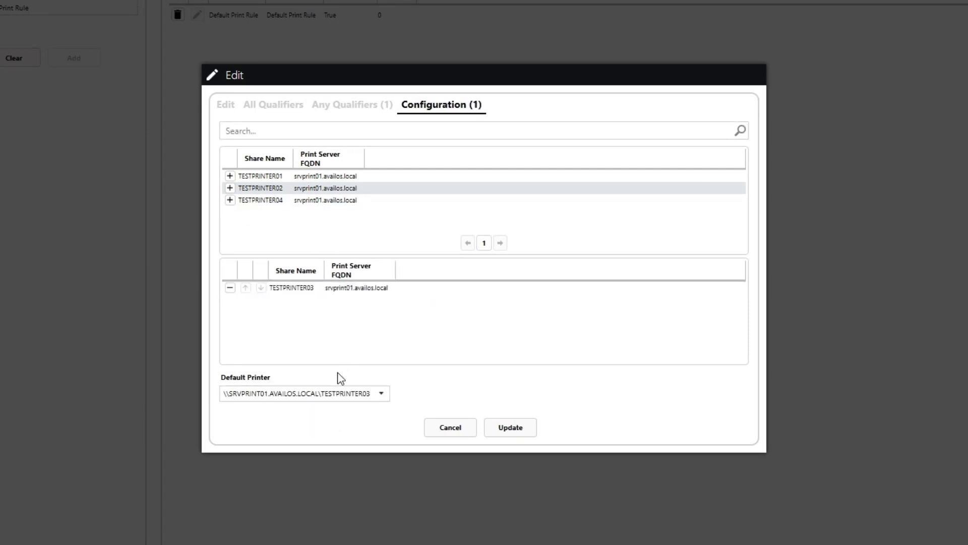
# - Set the Specialized Print Rule's weight to 1, save the rule, and refresh the printer rule list
pyautogui.click(227, 105)
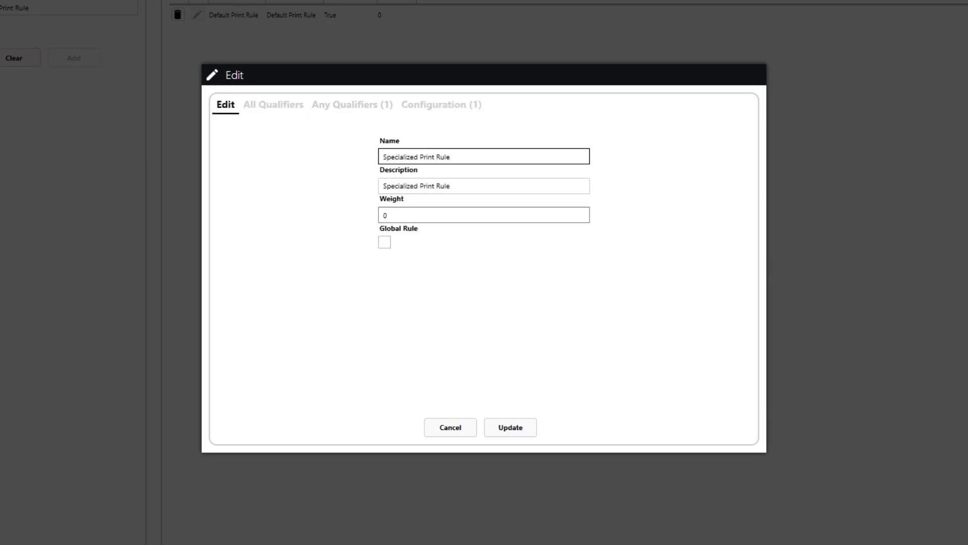
pyautogui.moveTo(404, 215); pyautogui.dragTo(301, 220)
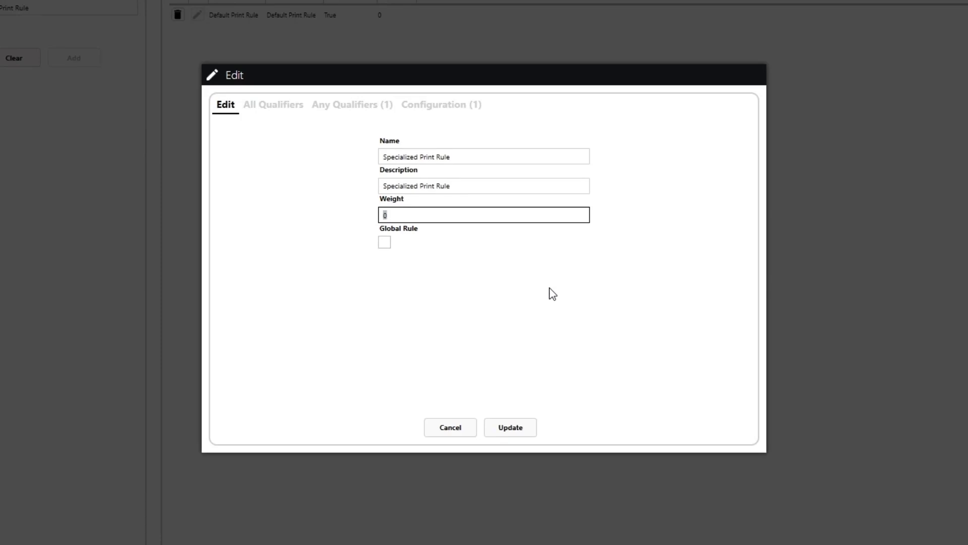
pyautogui.write('1')
pyautogui.click(512, 427)
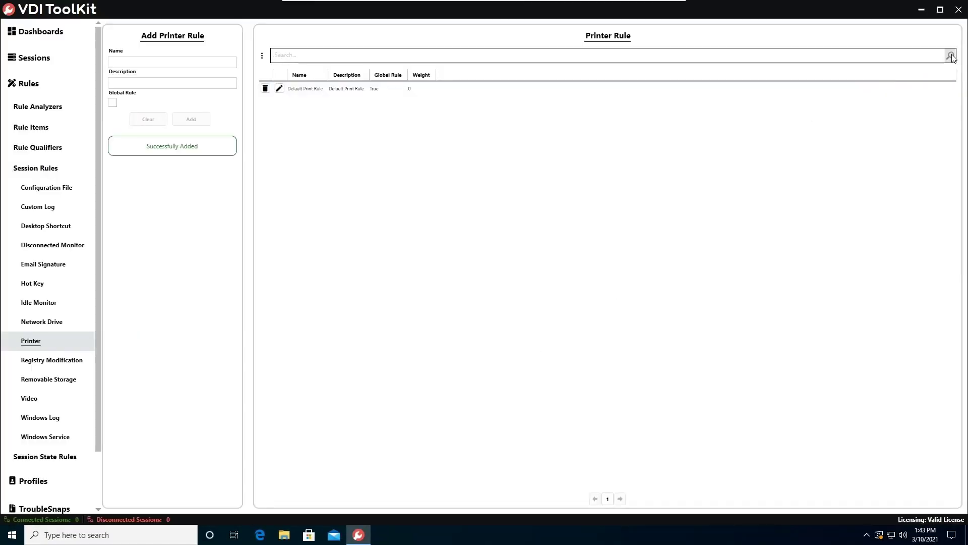
pyautogui.click(951, 56)
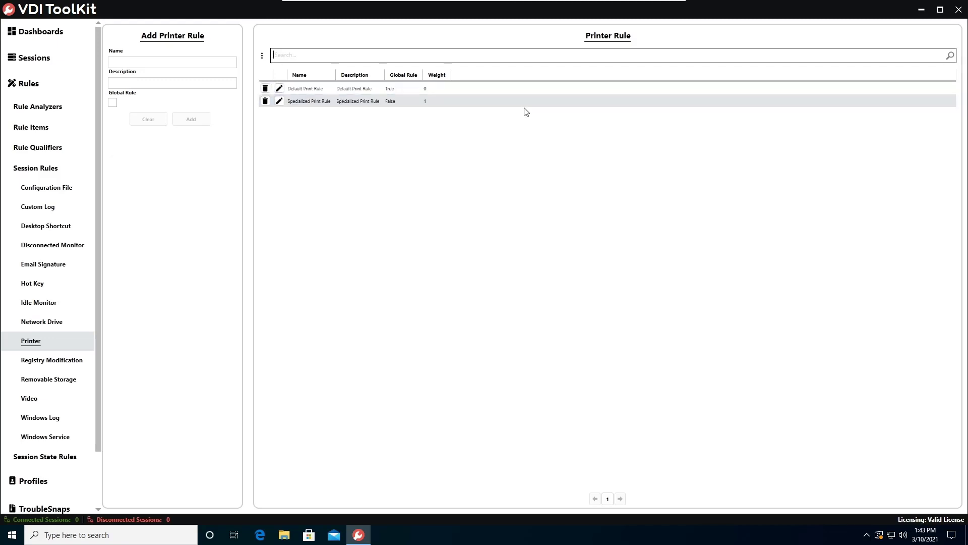
# - Minimize the remote management desktop and switch to the VMware Horizon Client server selection window
pyautogui.moveTo(584, 5)
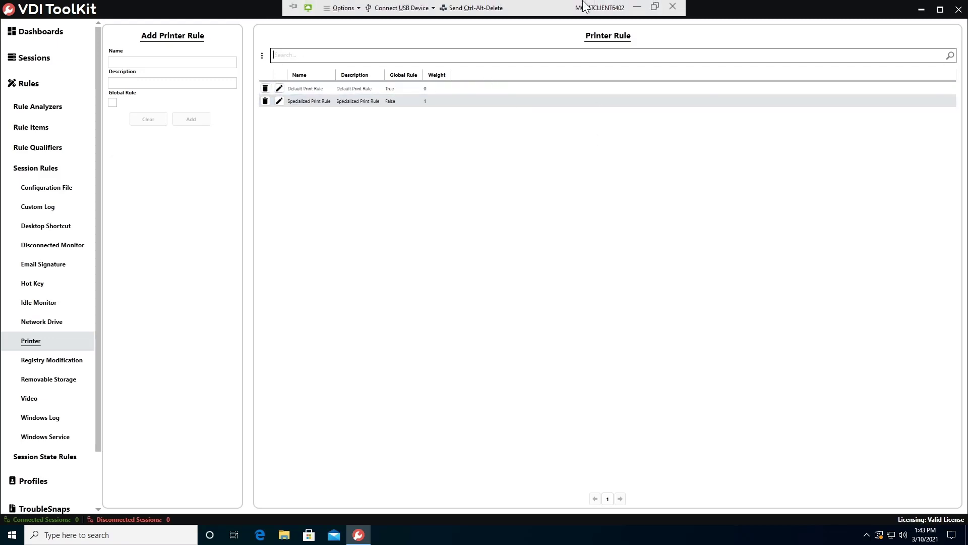
pyautogui.click(638, 7)
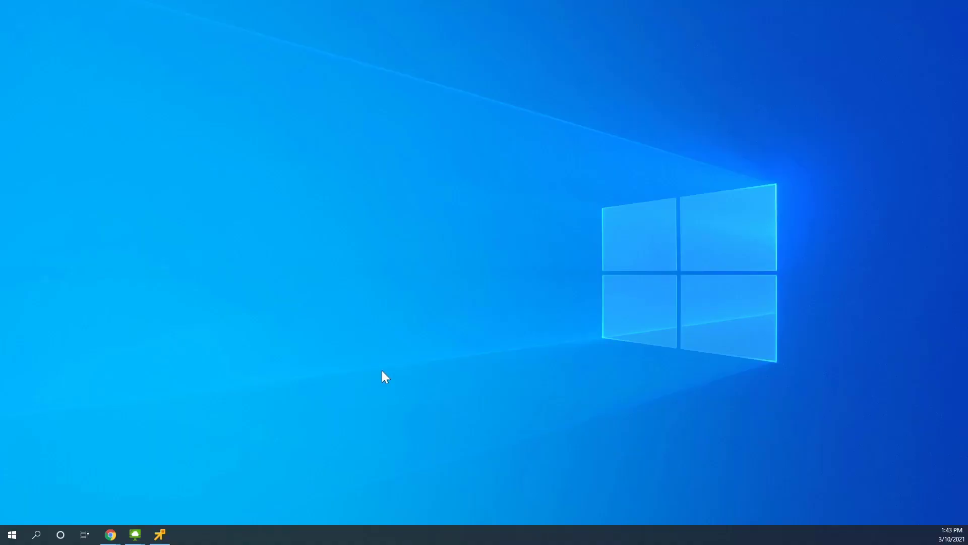
pyautogui.moveTo(135, 535)
pyautogui.click(168, 501)
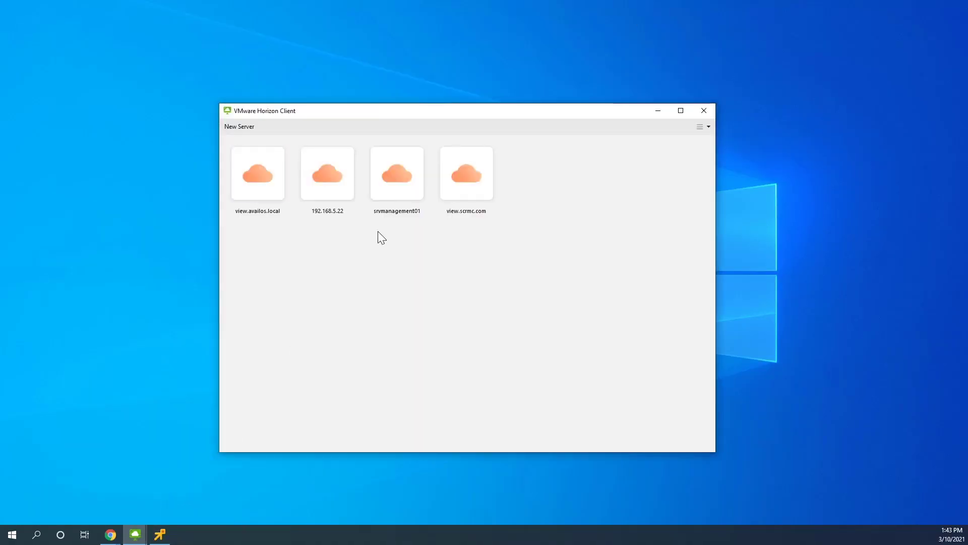
# - Log in to view.availos.local with the account password and launch the Win1064 virtual desktop
pyautogui.doubleClick(276, 184)
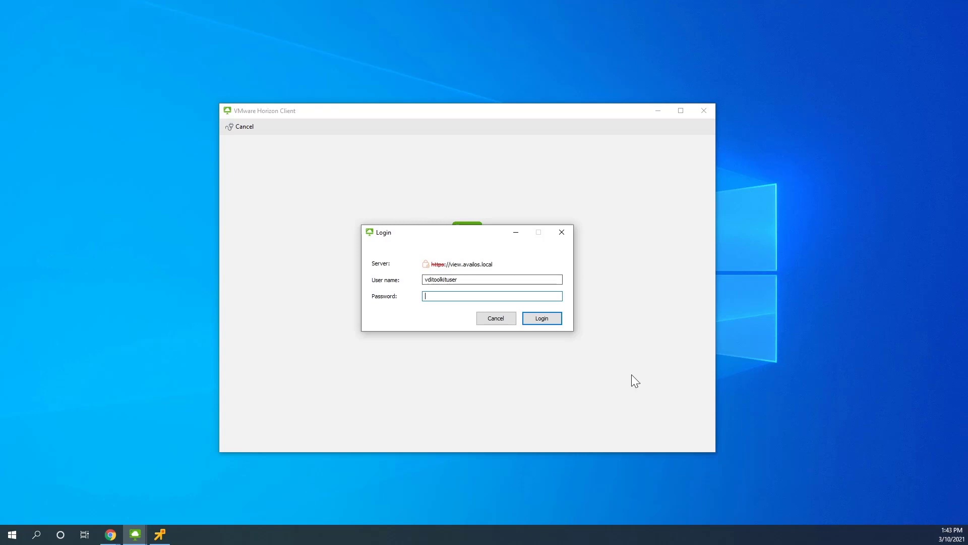
pyautogui.write('•••••')
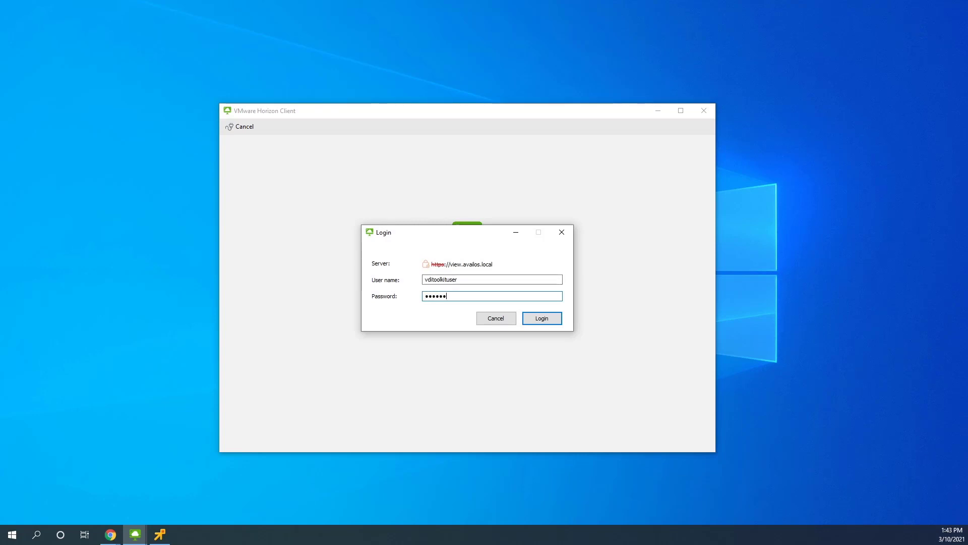
pyautogui.write('••••')
pyautogui.press('Return')
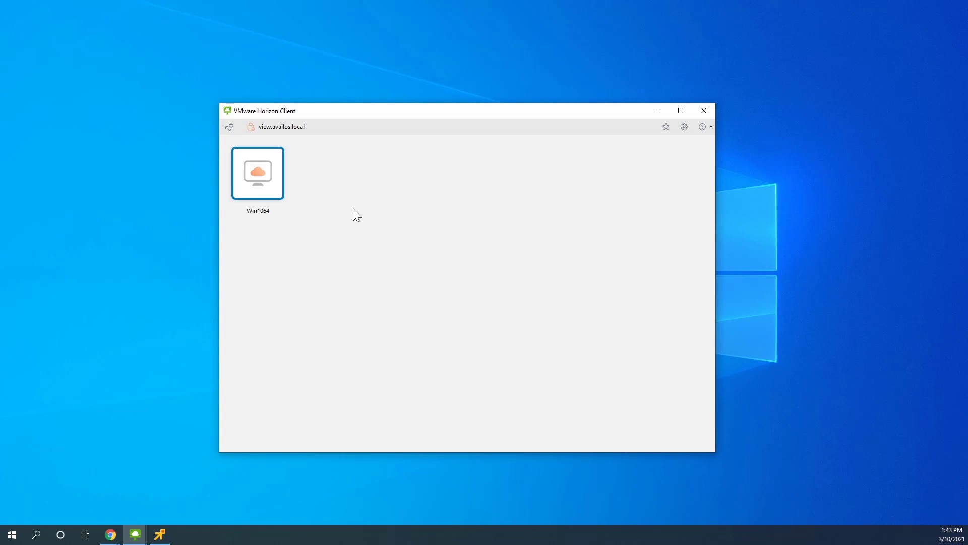
pyautogui.doubleClick(274, 185)
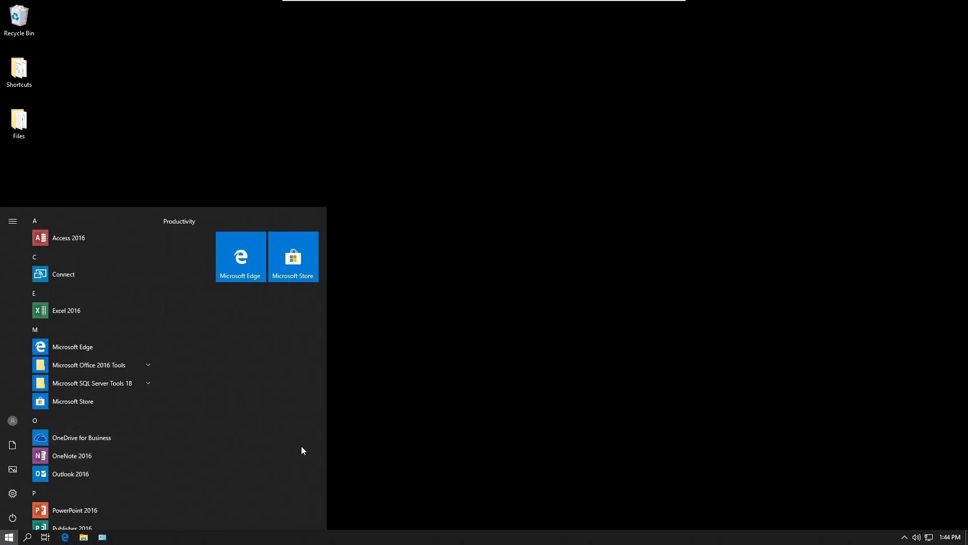
pyautogui.click(439, 414)
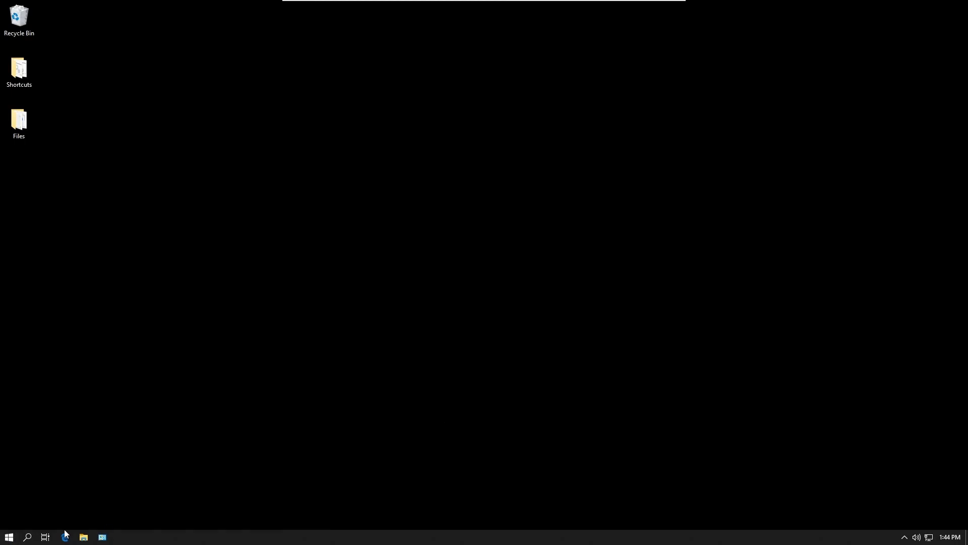
# - Check the session's assigned and default printers in Control Panel's Devices and Printers, and close the window
pyautogui.click(9, 537)
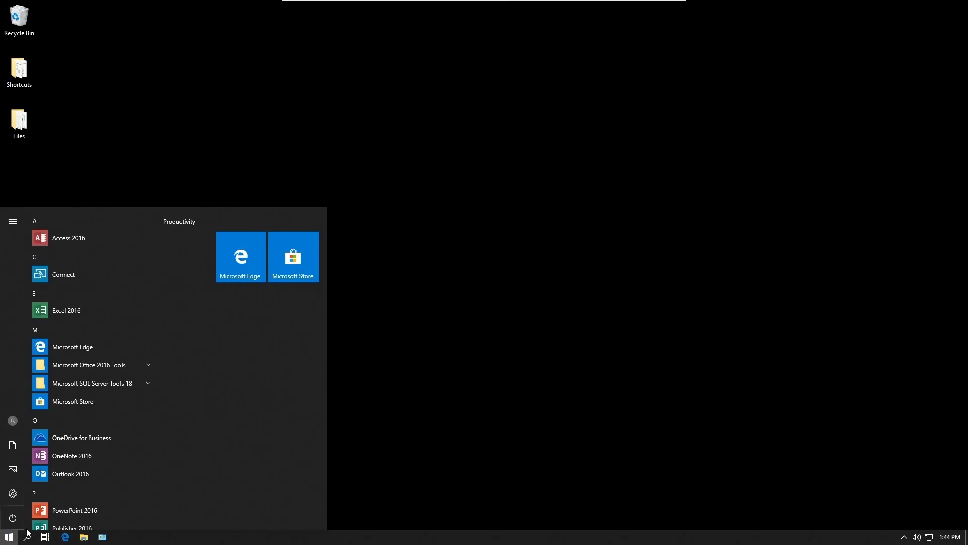
pyautogui.click(27, 534)
pyautogui.write('con')
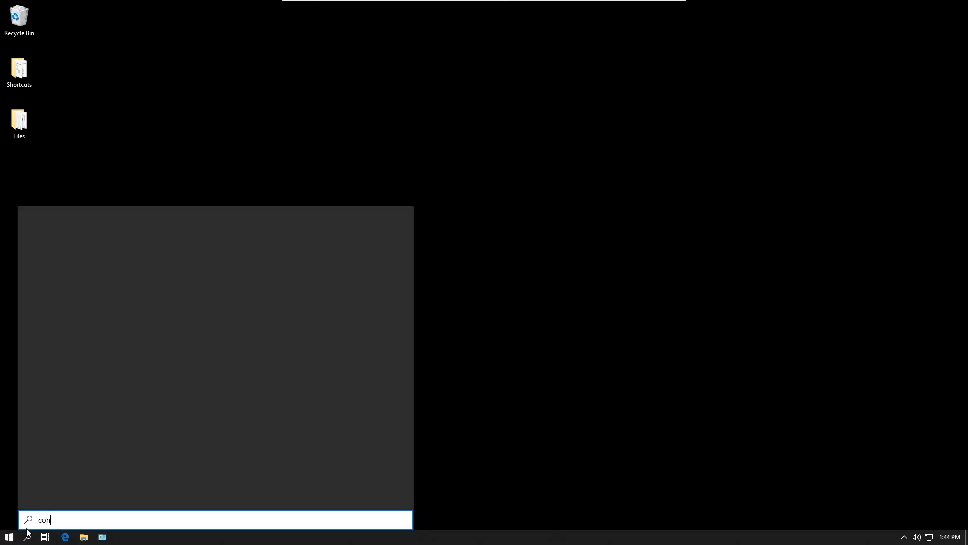
pyautogui.write('trol')
pyautogui.press('Return')
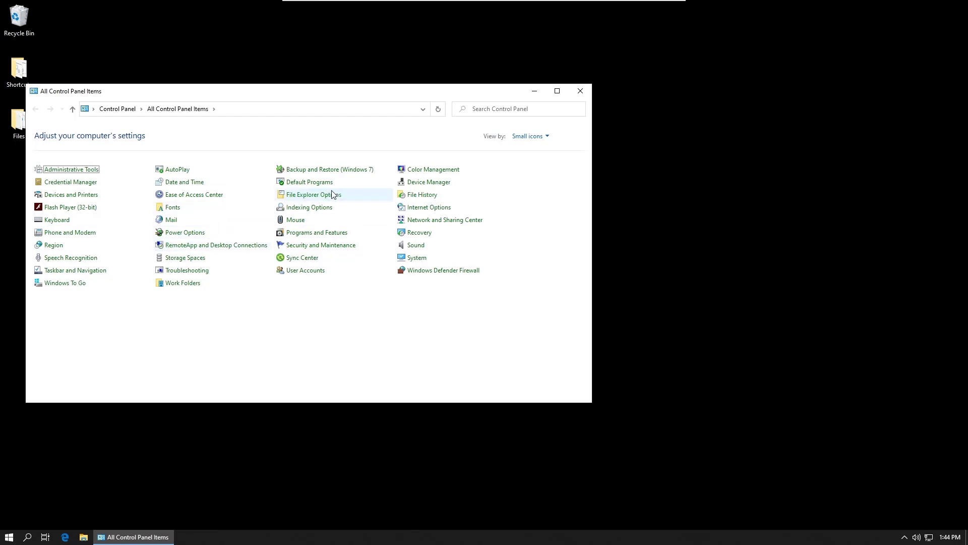
pyautogui.click(89, 197)
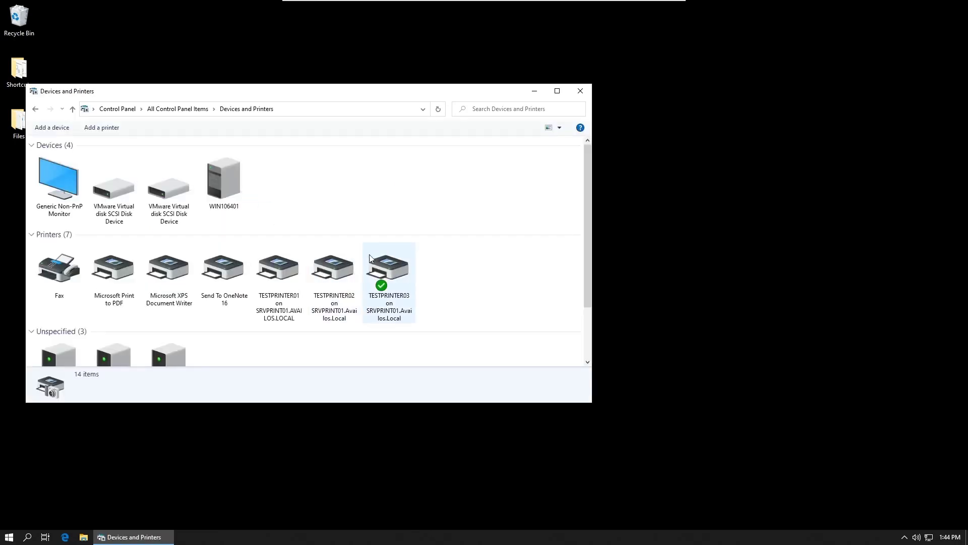
pyautogui.scroll(-1, 369, 258)
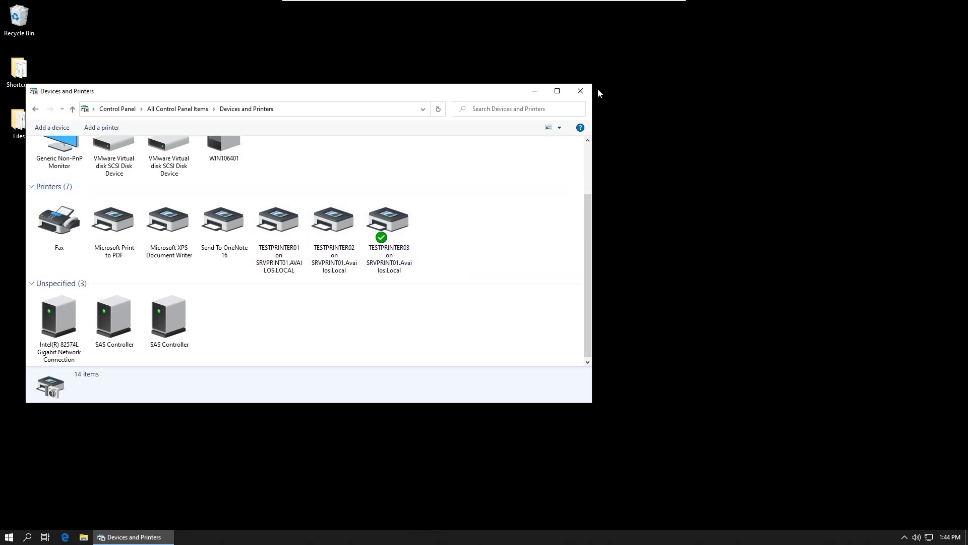
pyautogui.click(583, 89)
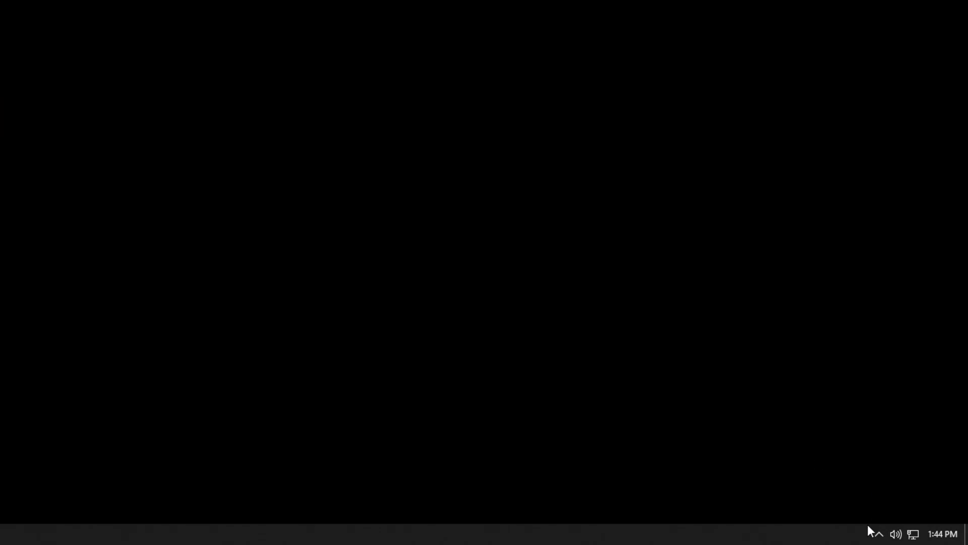
# - Open the VDI ToolKit session agent on the virtual desktop and view its rules
pyautogui.click(879, 534)
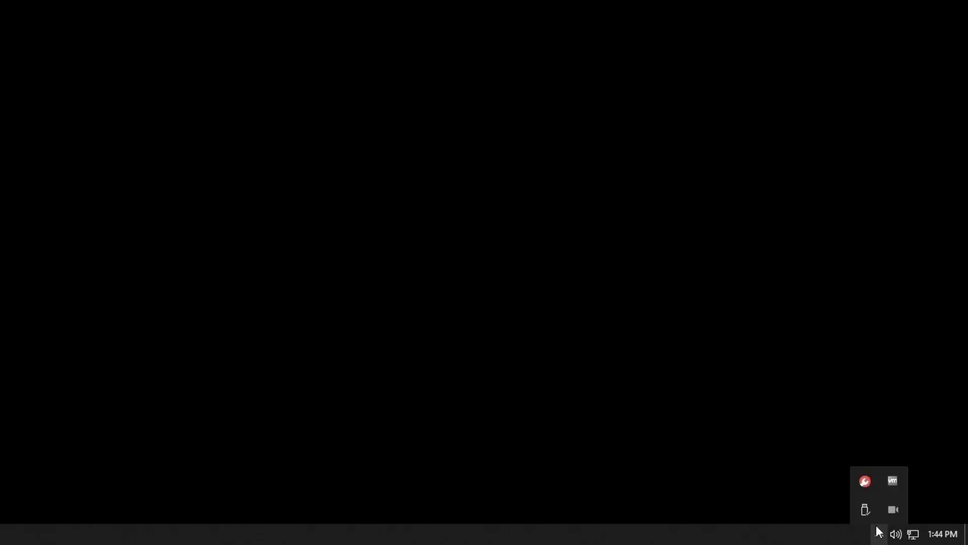
pyautogui.click(866, 482)
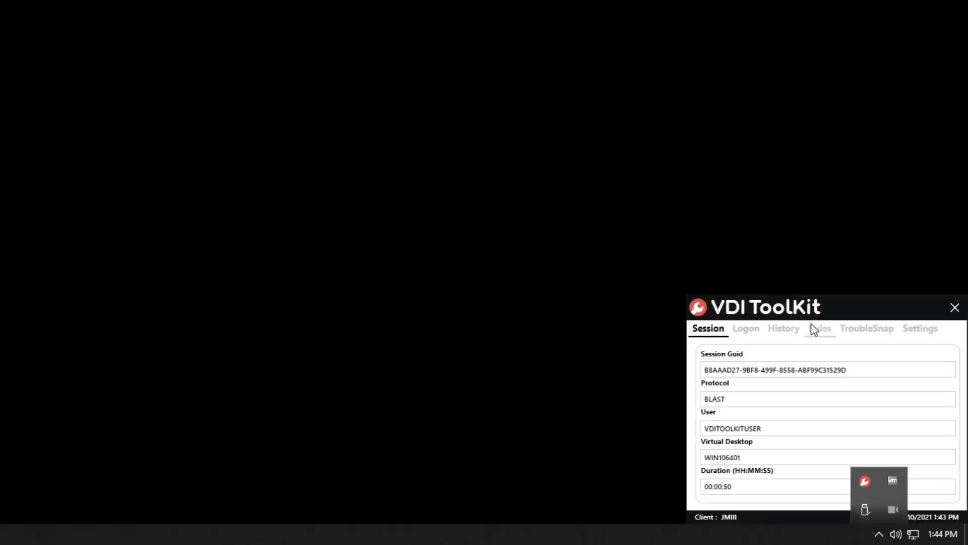
pyautogui.click(822, 329)
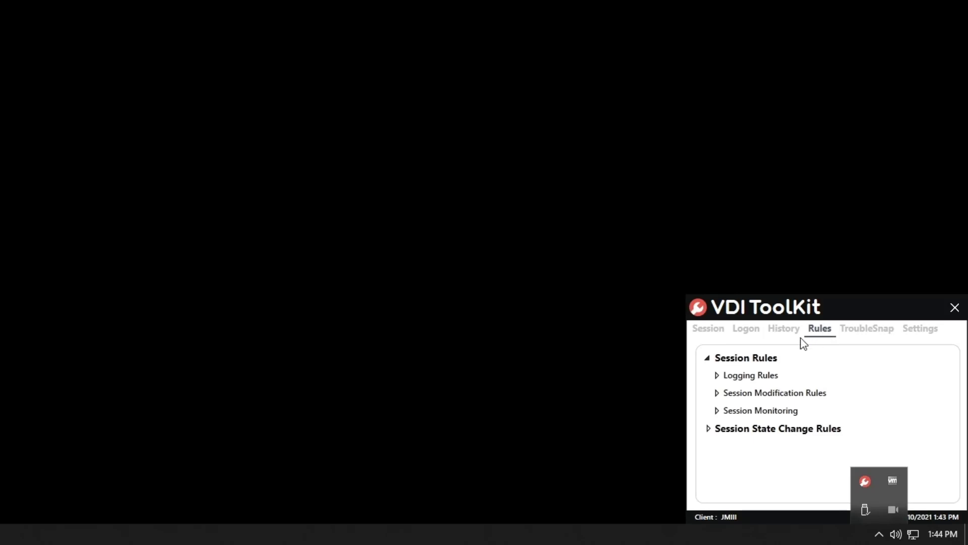